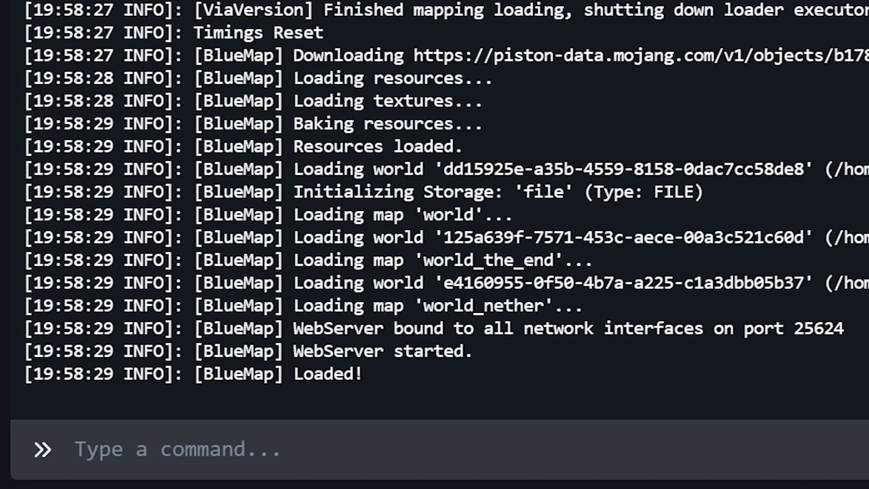
Examine the server console log for the BlueMap loading messages, the web server port and the start confirmation.
drag(427, 384, 2, 22)
click(143, 75)
drag(126, 96, 490, 91)
click(516, 97)
drag(554, 123, 129, 129)
click(312, 160)
drag(128, 223, 458, 355)
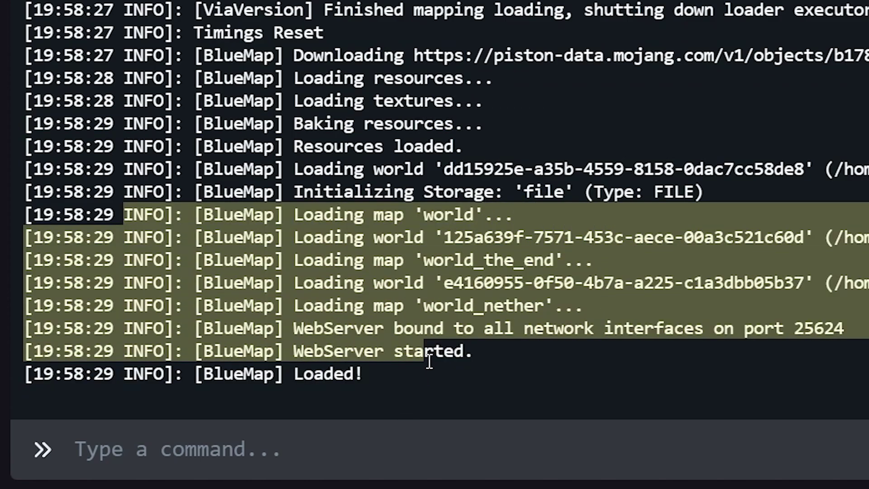
click(440, 364)
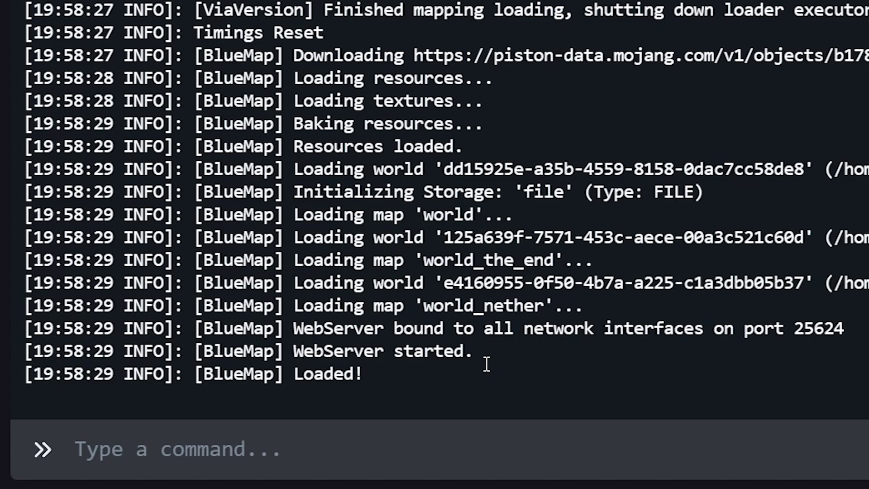
drag(464, 353, 132, 351)
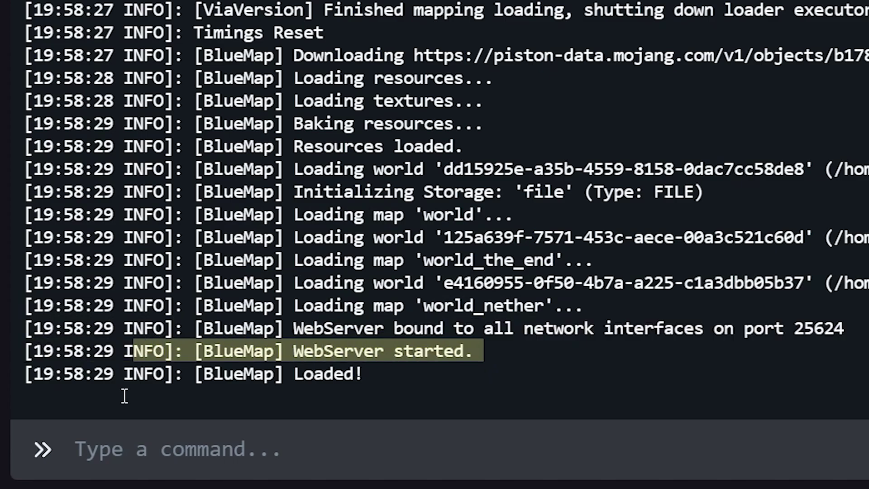
click(135, 367)
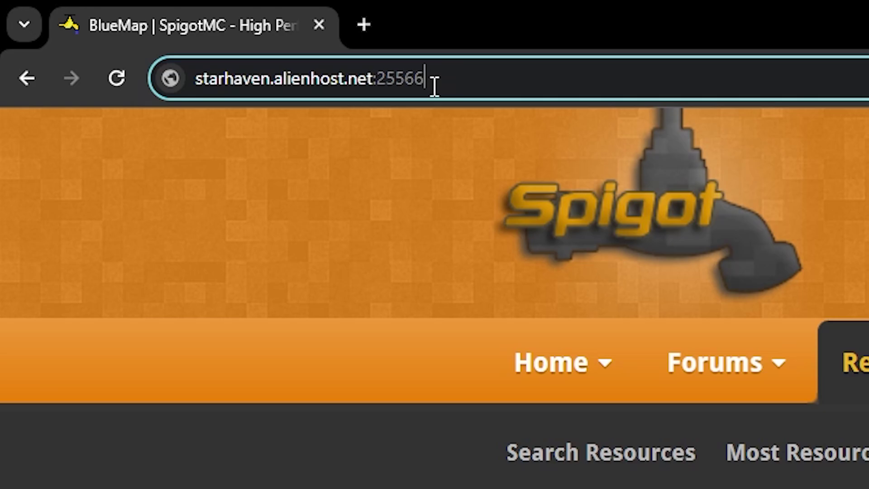
Open the BlueMap web map in the browser at starhaven.alienhost.net:25624.
drag(414, 103, 384, 104)
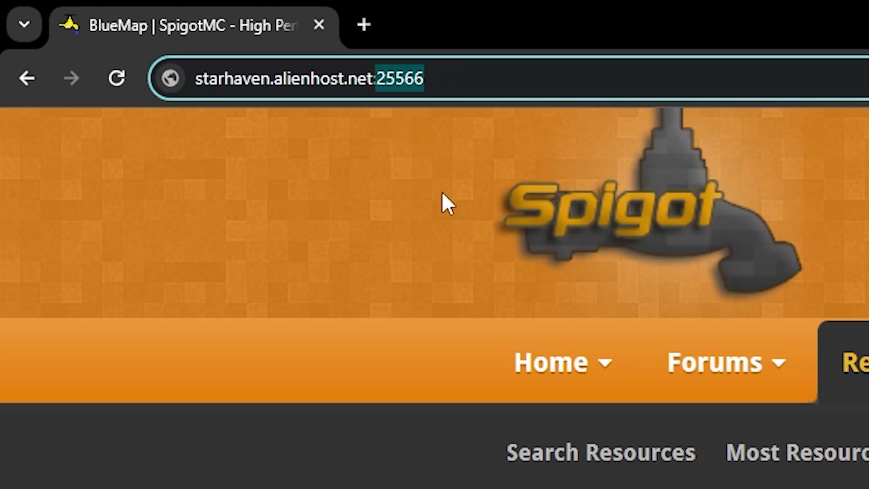
text(25624)
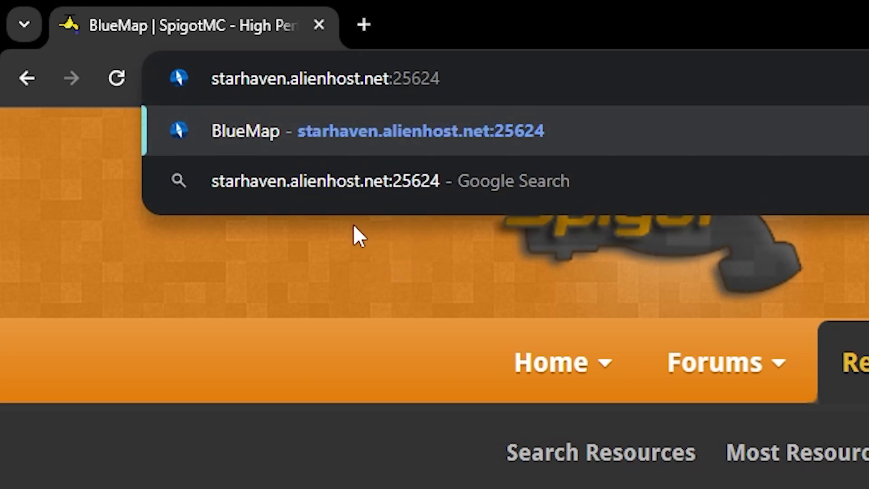
key(Return)
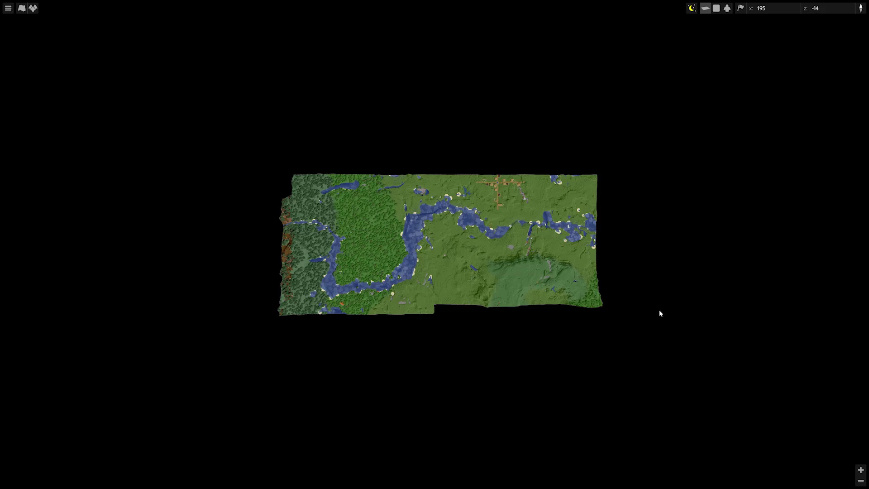
Look over the rendered world map from above, both as a whole and close up around the river.
drag(406, 270, 416, 283)
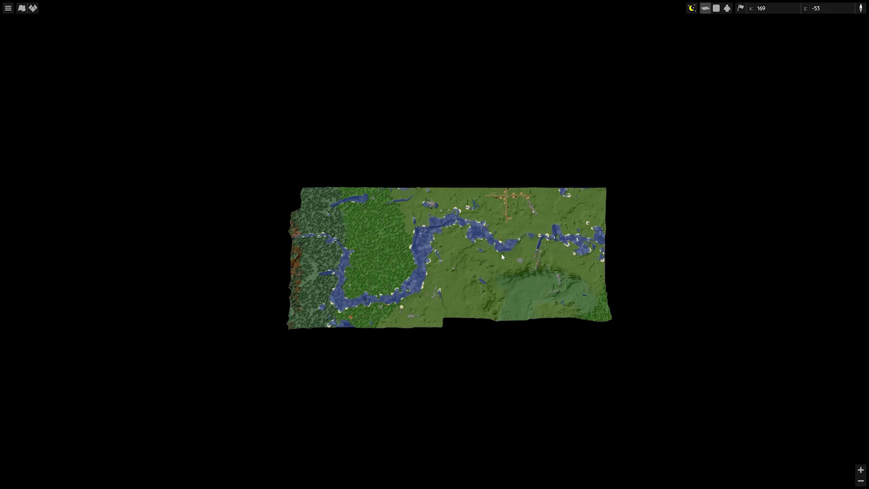
scroll(476, 226, up, 6)
scroll(476, 228, down, 6)
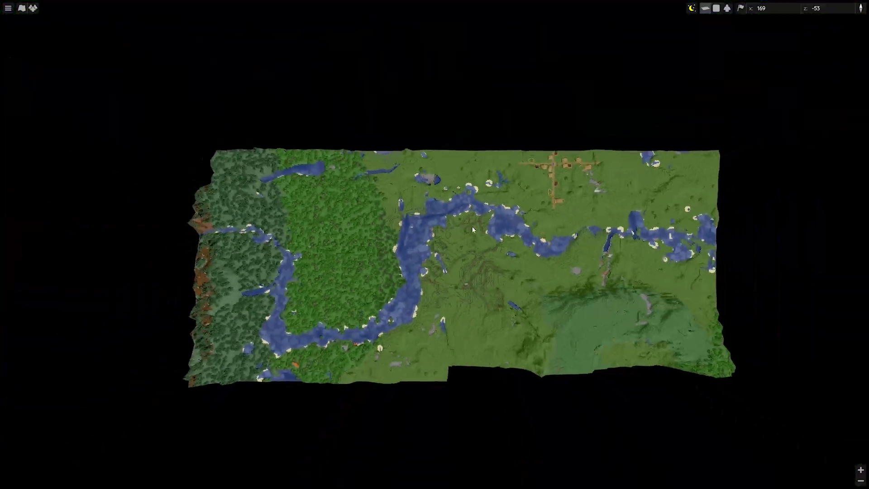
scroll(472, 229, up, 5)
scroll(470, 228, down, 3)
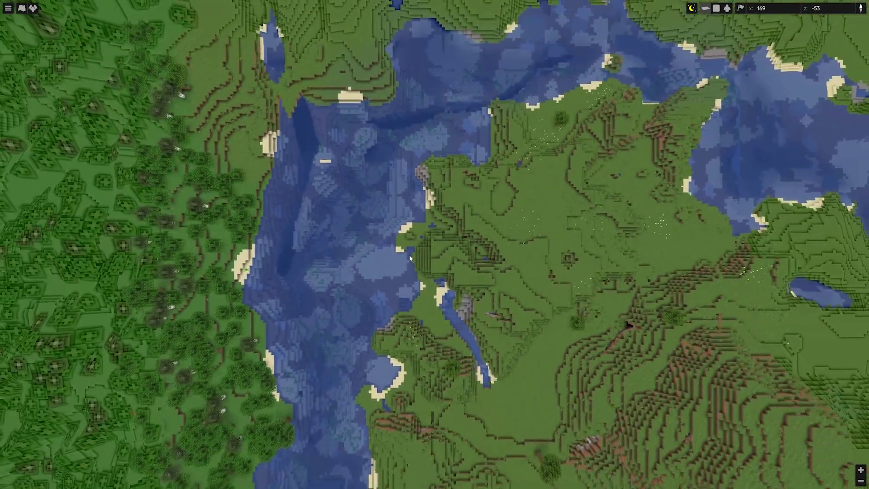
scroll(409, 255, up, 5)
scroll(285, 211, up, 2)
scroll(410, 296, down, 3)
Tilt and rotate the map to examine the grassland, river and forest in 3D perspective.
drag(446, 319, 460, 136)
drag(379, 146, 633, 195)
drag(502, 231, 667, 178)
scroll(528, 252, up, 4)
drag(528, 252, 556, 170)
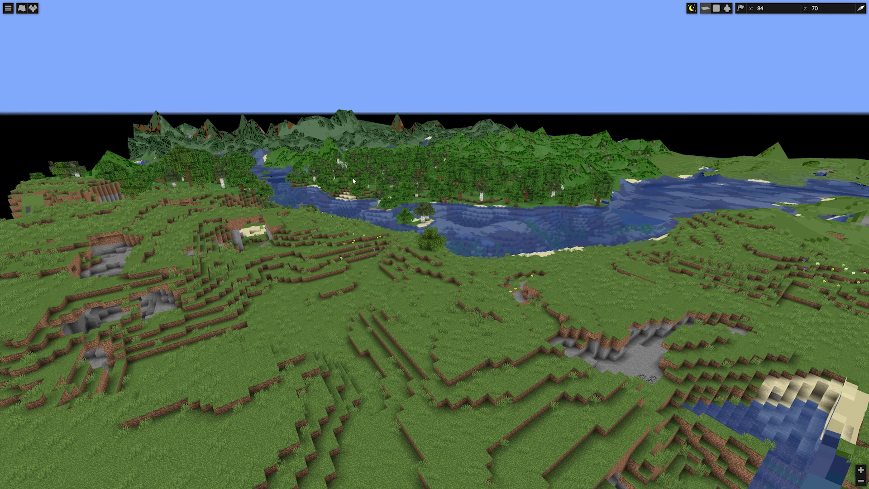
drag(353, 177, 410, 246)
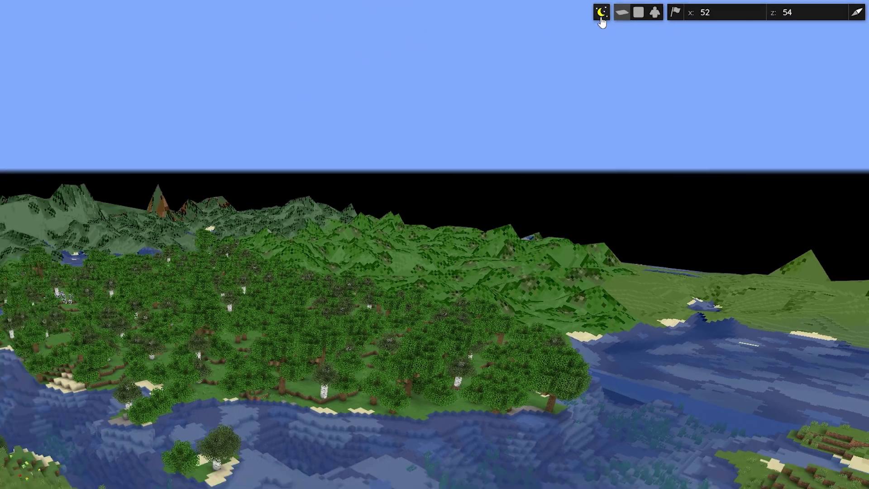
Switch the map to night lighting and inspect the glow of the lava fall beside the river.
click(602, 18)
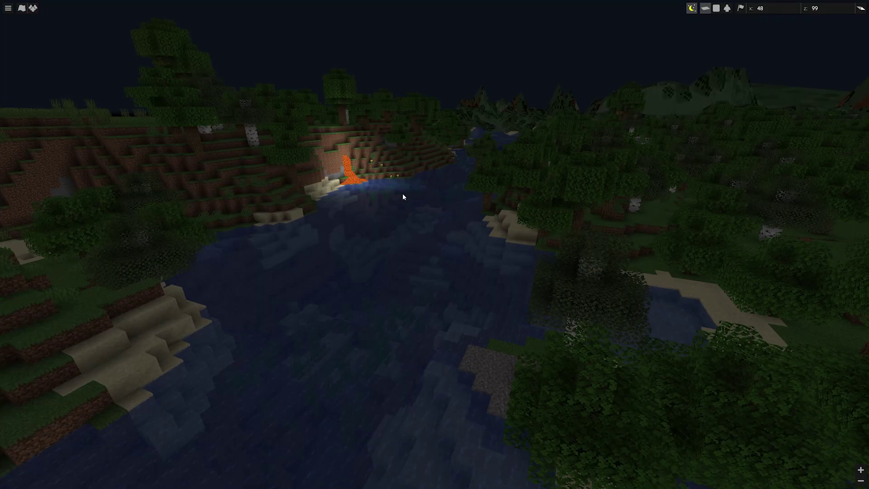
drag(403, 194, 469, 429)
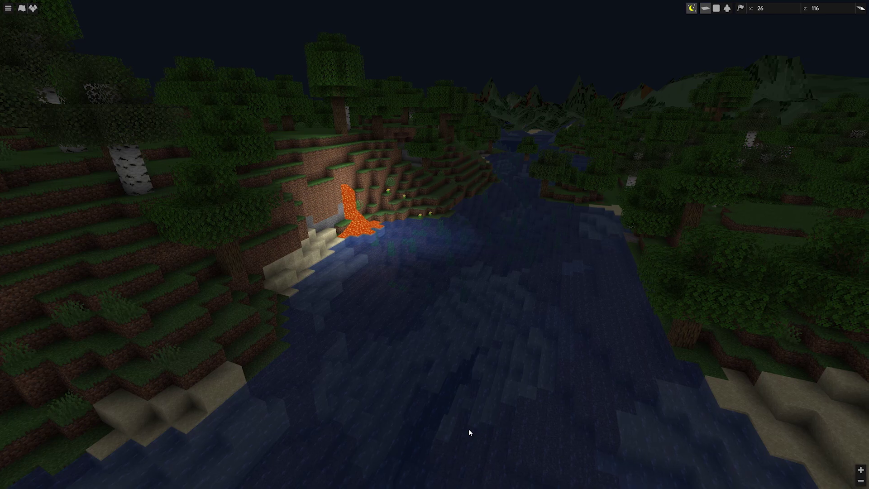
scroll(470, 428, down, 3)
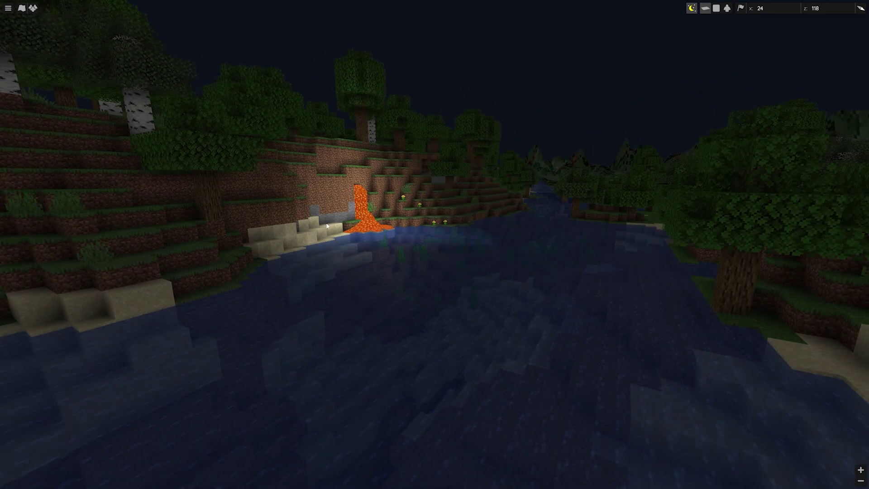
scroll(481, 361, up, 5)
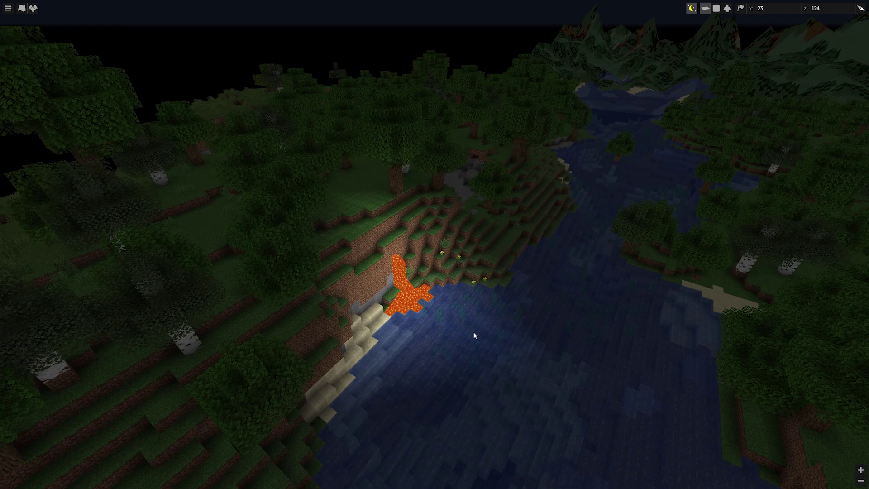
scroll(470, 335, down, 5)
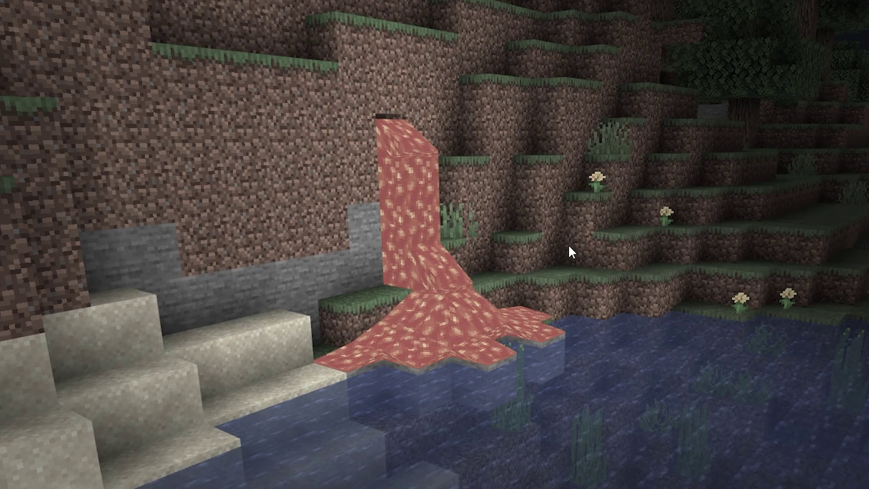
scroll(578, 247, up, 5)
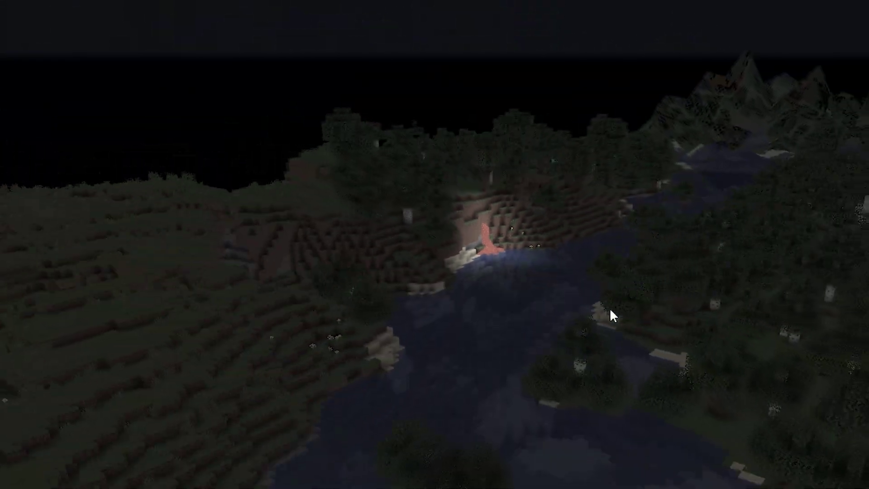
drag(510, 250, 637, 246)
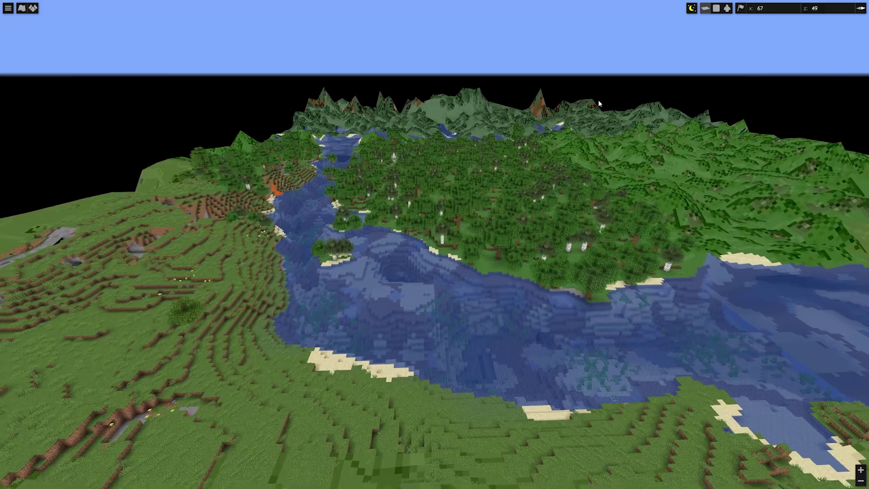
Switch the map to Orthographic / Flat-View and look over the village and surrounding terrain.
drag(598, 103, 504, 195)
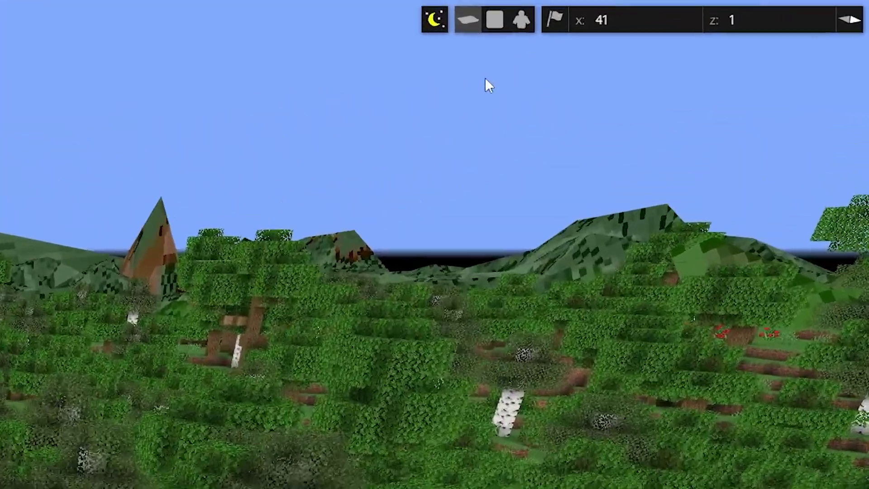
drag(485, 77, 270, 359)
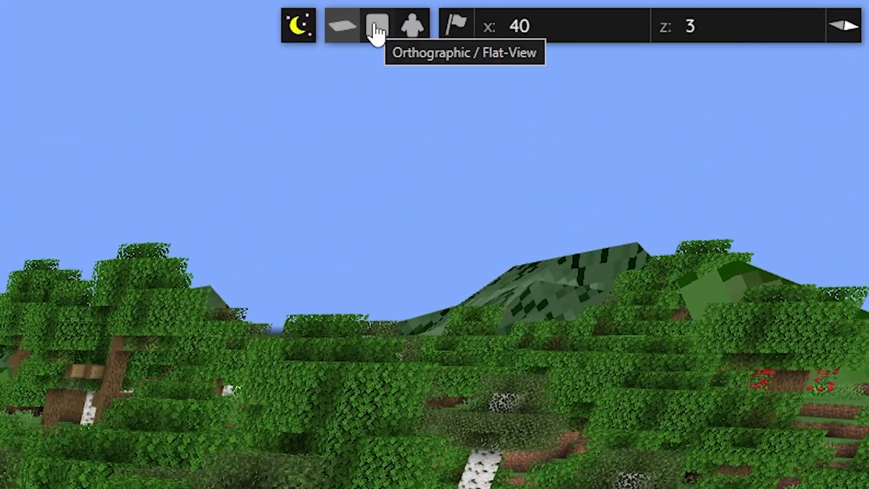
click(376, 28)
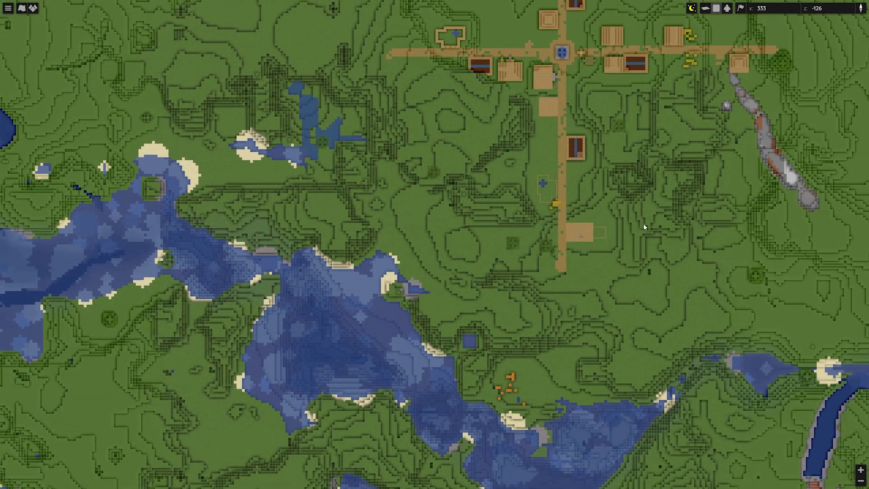
drag(643, 224, 505, 218)
scroll(542, 218, down, 5)
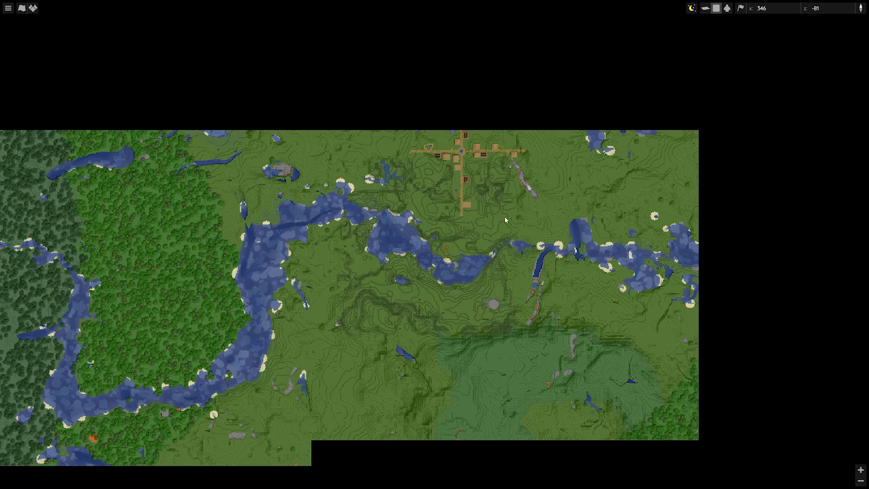
scroll(503, 209, up, 5)
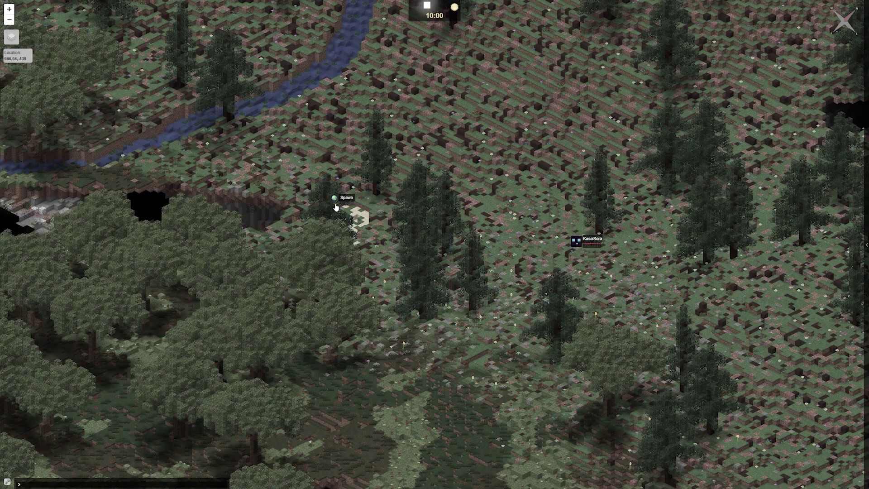
Look over the terrain around the Spawn marker on the isometric map.
drag(585, 224, 495, 185)
scroll(495, 203, up, 1)
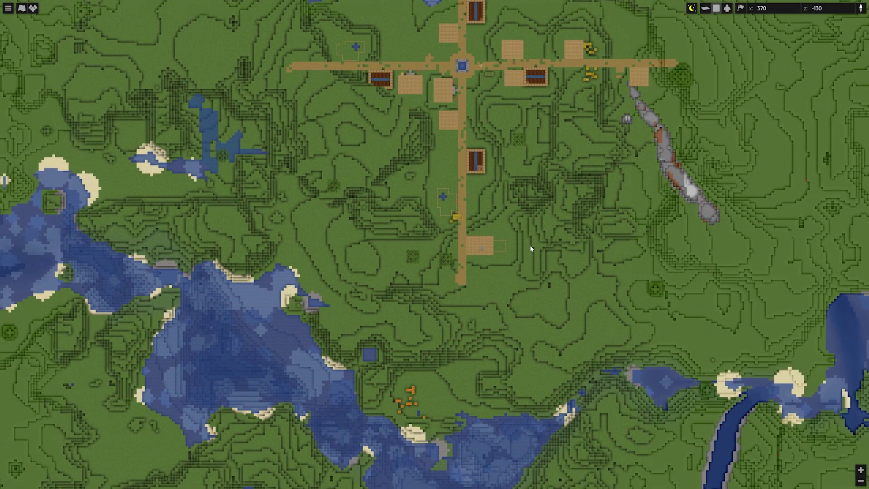
Examine the village path, crop farm and houses up close on the flat map.
drag(531, 246, 492, 258)
scroll(492, 259, up, 2)
drag(489, 113, 572, 273)
scroll(652, 253, up, 1)
Compare the flat and perspective views over the village, keep perspective and tilt it down to ground level.
click(707, 10)
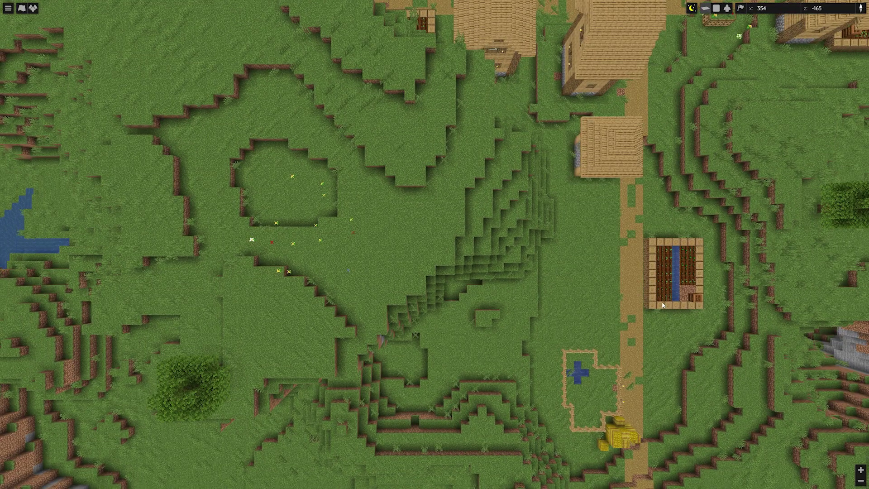
click(708, 11)
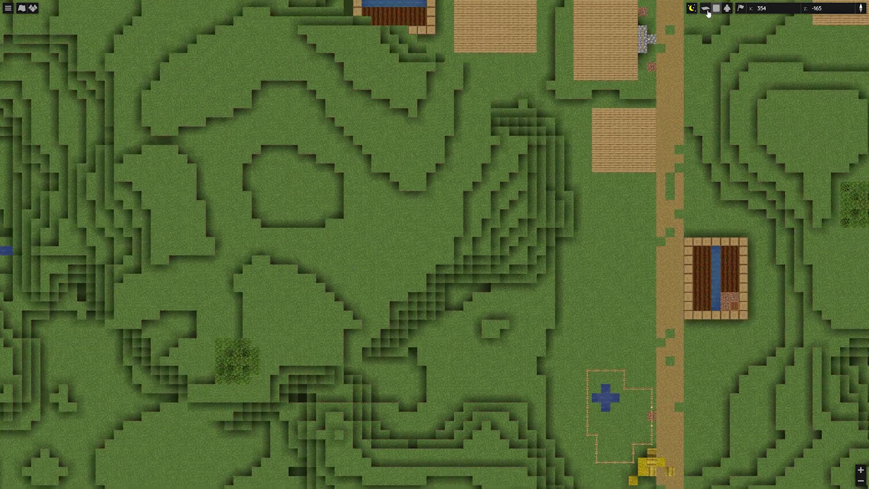
click(710, 13)
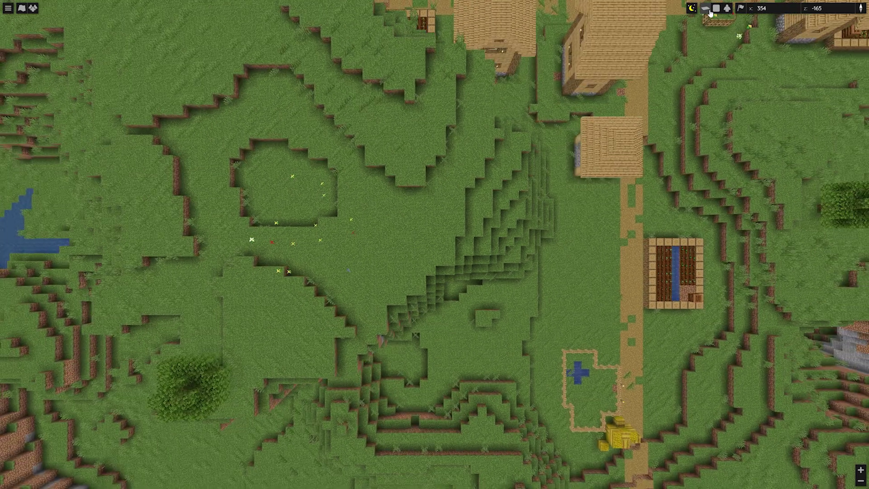
drag(592, 321, 555, 113)
drag(607, 219, 378, 200)
drag(504, 189, 481, 267)
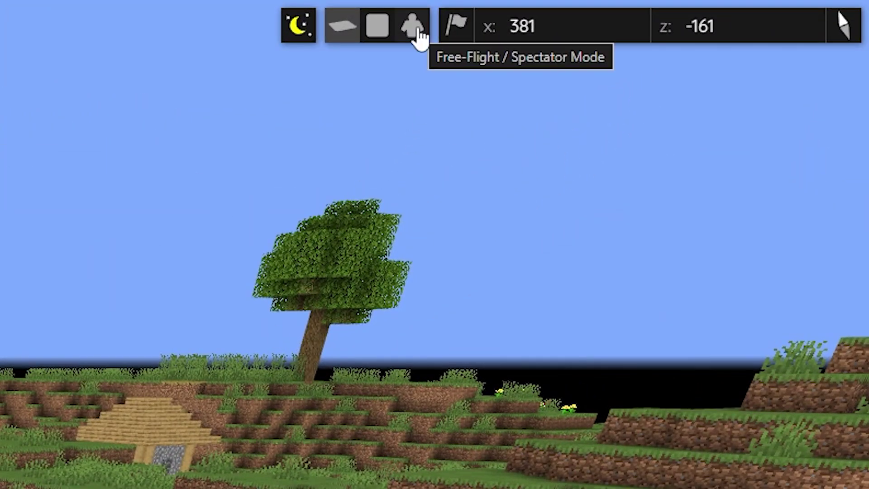
Enter Free-Flight / Spectator Mode and fly around and above the village houses.
click(417, 30)
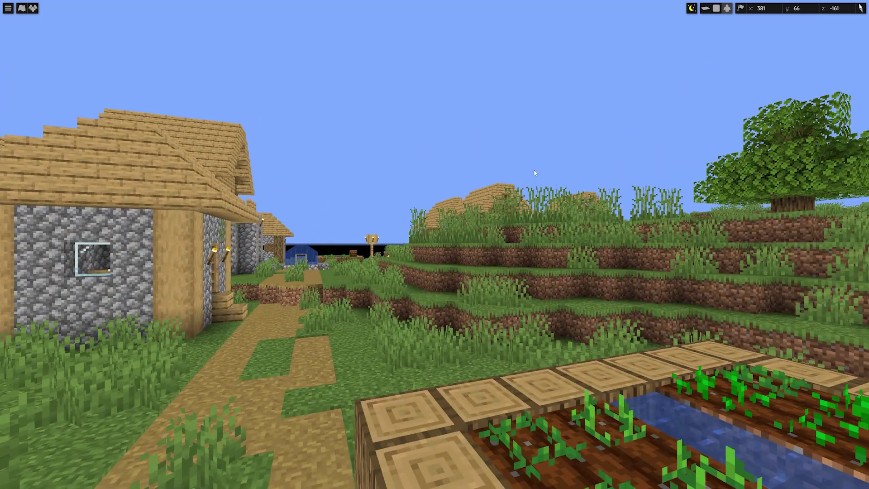
drag(355, 270, 792, 181)
key(space)
drag(281, 158, 487, 182)
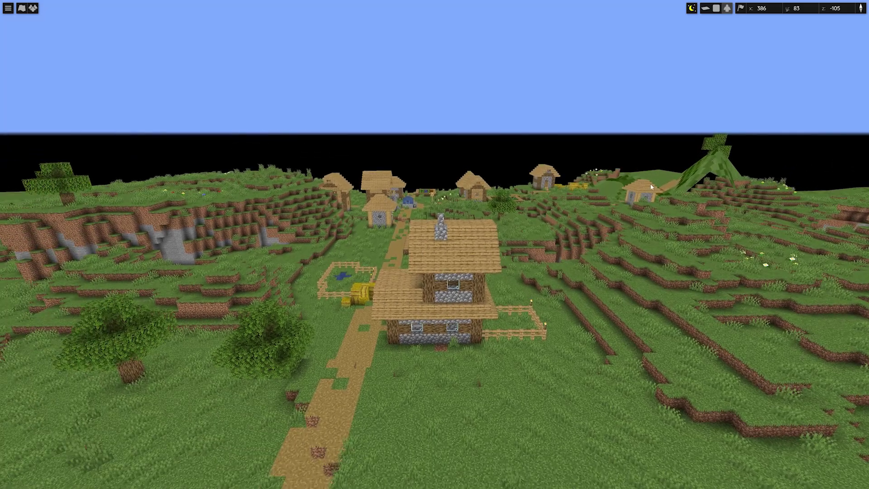
drag(652, 187, 382, 143)
key(a)
key(space)
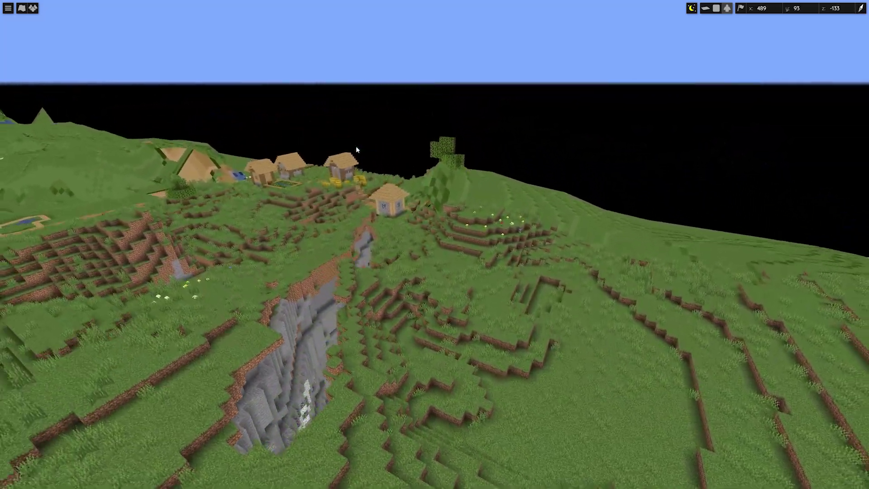
Fly across the river, shoreline and grassy hills in spectator mode to view the rendered terrain.
key(w)
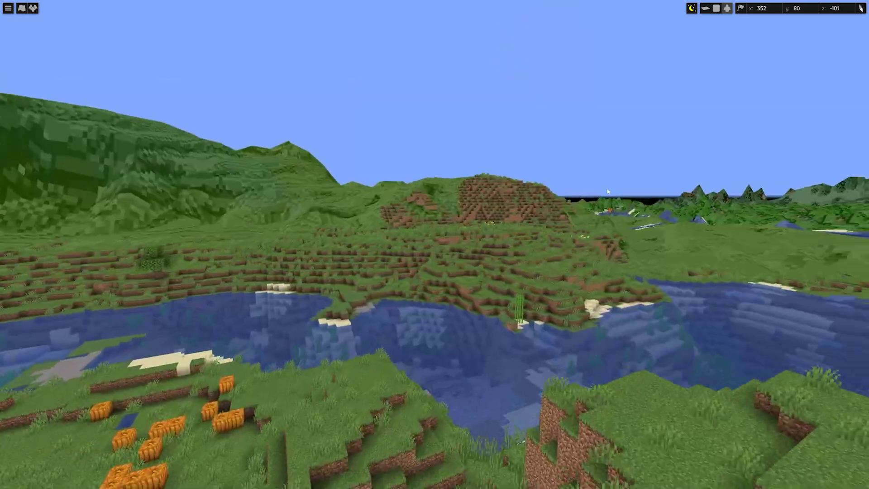
key(w)
drag(543, 199, 451, 215)
key(w)
drag(491, 151, 458, 165)
key(w)
key(w)
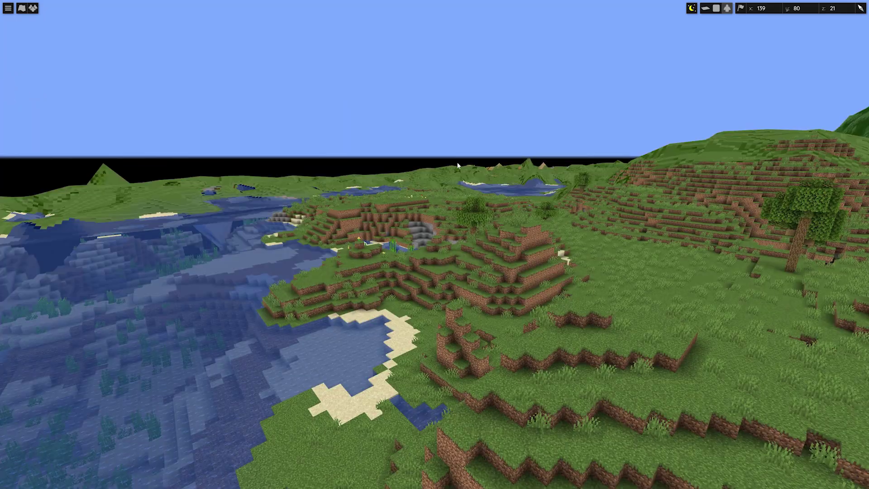
key(w)
key(d)
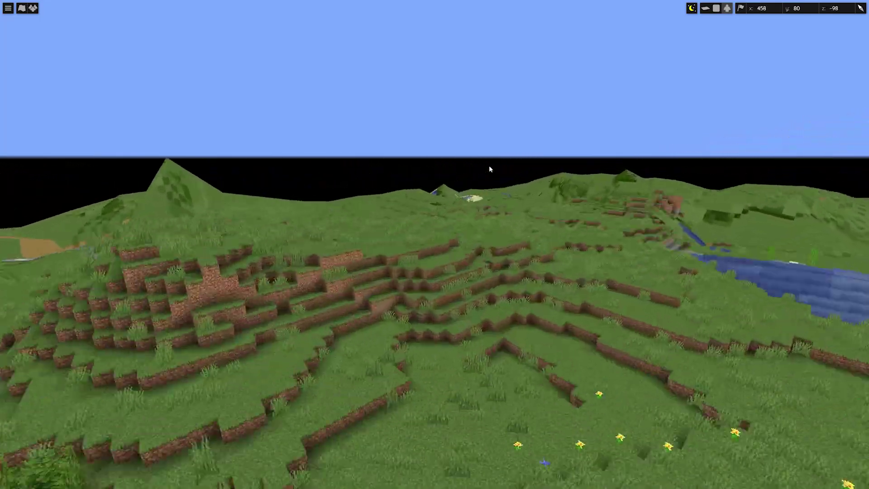
Fly over the terraced grass hills beside the water in spectator mode, turning to view the surrounding terrain.
key(s)
key(w)
drag(488, 165, 217, 157)
key(s)
drag(444, 145, 382, 142)
drag(707, 159, 580, 160)
drag(664, 192, 497, 216)
key(s)
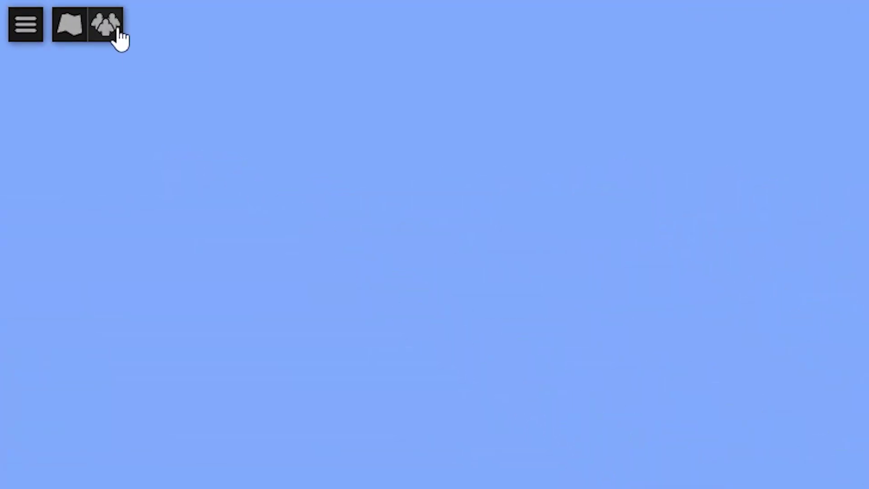
Open the player list, and switch the displayed map to world_nether.
click(109, 28)
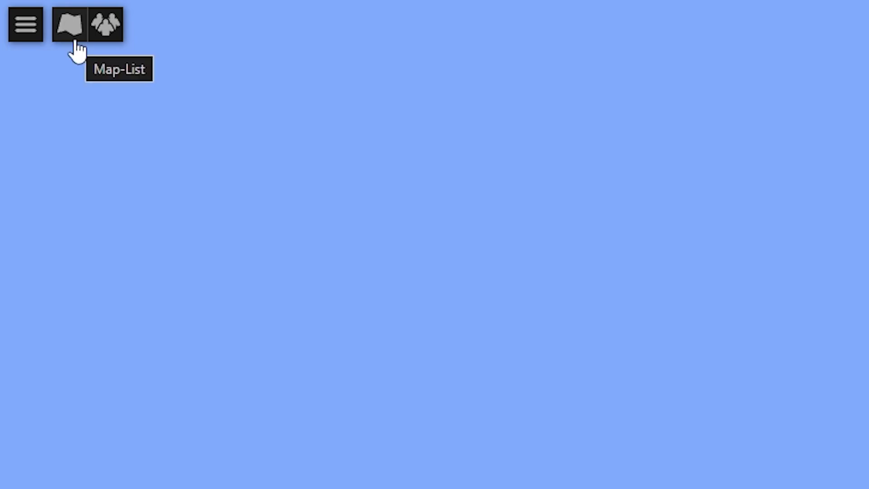
click(72, 27)
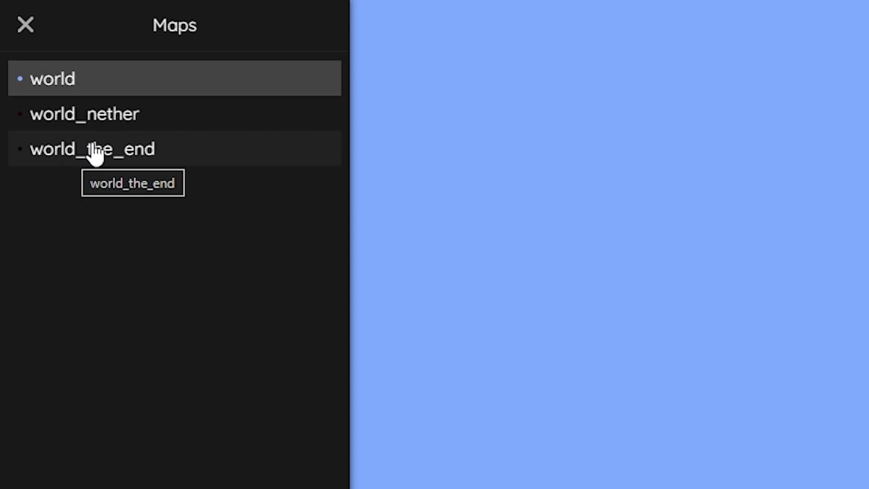
click(107, 123)
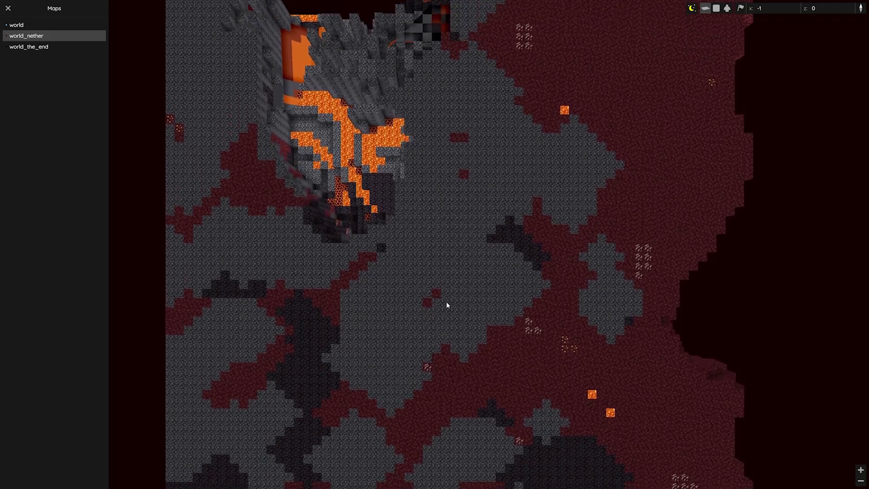
Examine the Nether map in perspective view, from the lava lake and crimson forest out to the edges of the rendered area.
drag(447, 302, 207, 189)
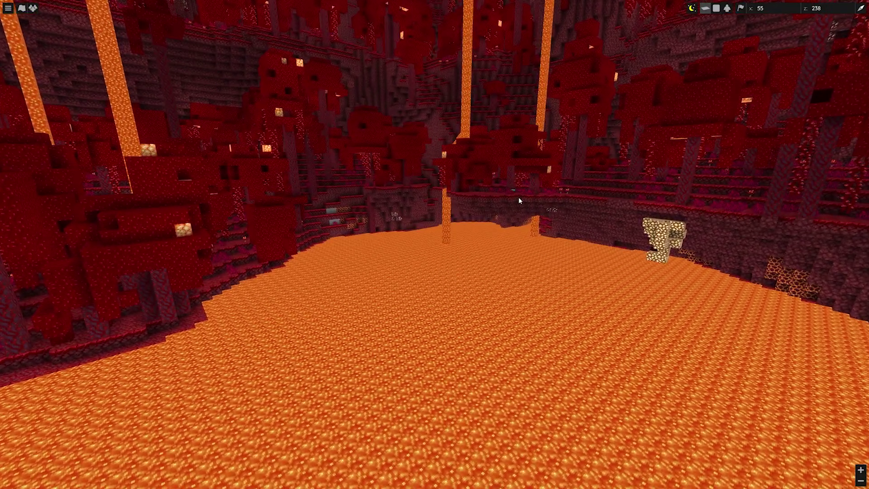
scroll(519, 199, down, 5)
drag(505, 173, 480, 227)
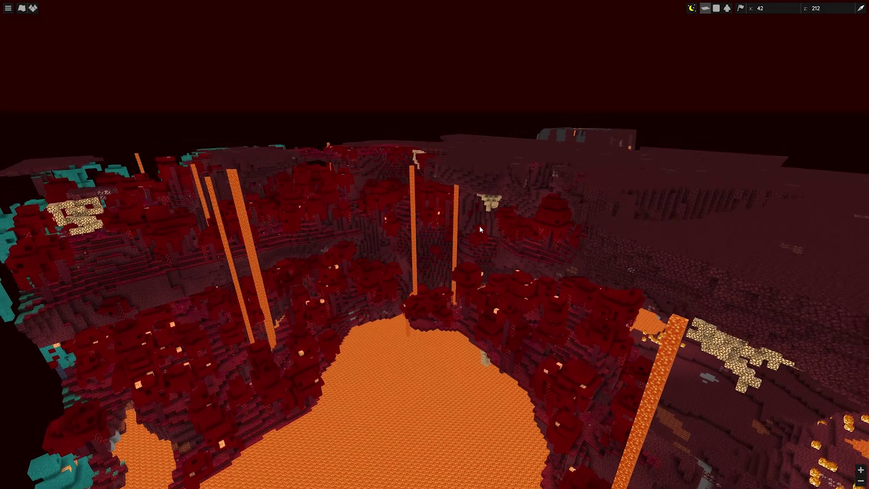
scroll(480, 223, down, 5)
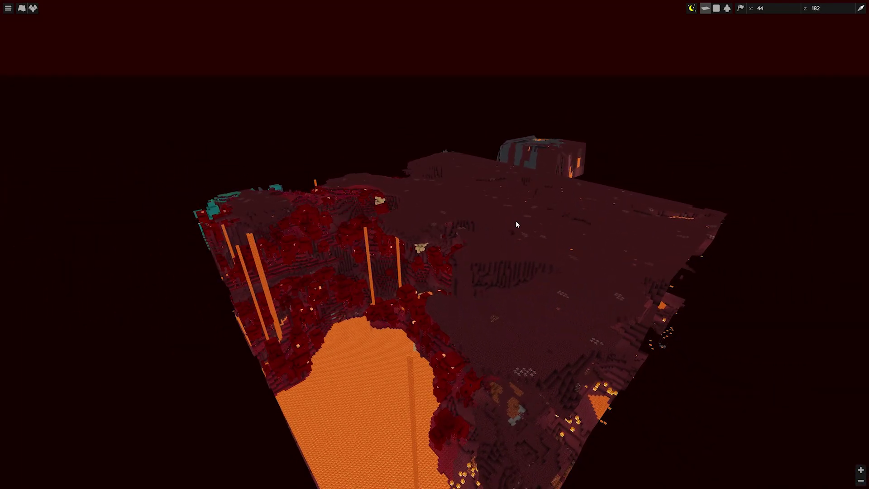
drag(256, 301, 490, 281)
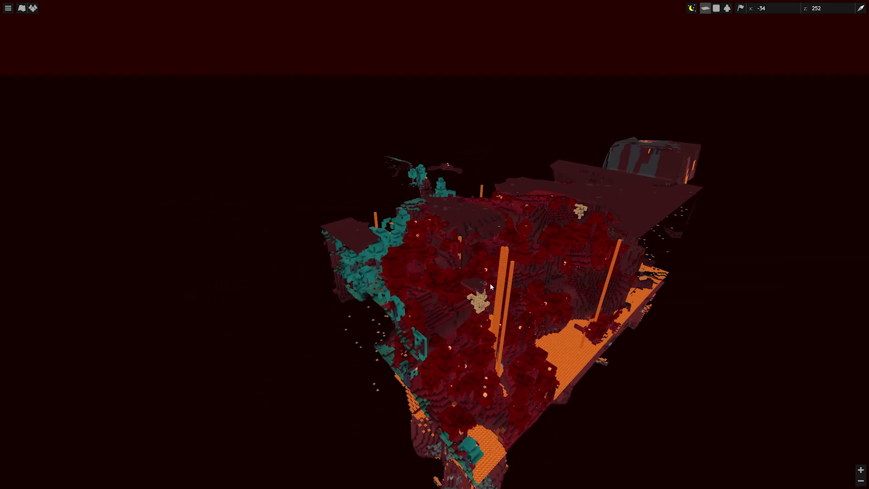
drag(516, 381, 483, 319)
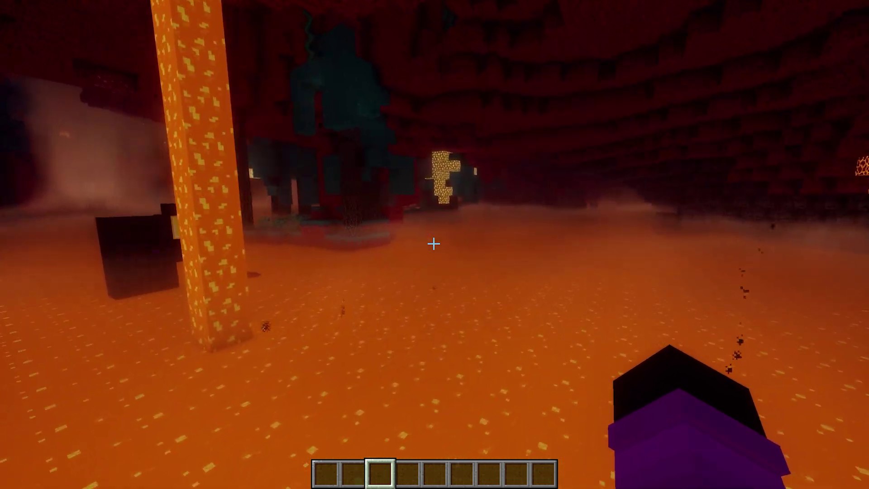
Switch to the Minecraft game and move forward over the Nether lava lake toward the glowstone cluster.
key(w)
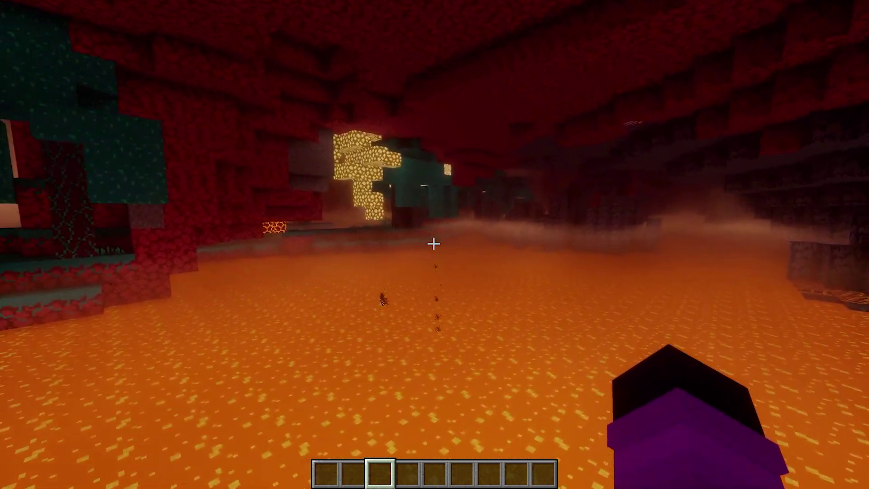